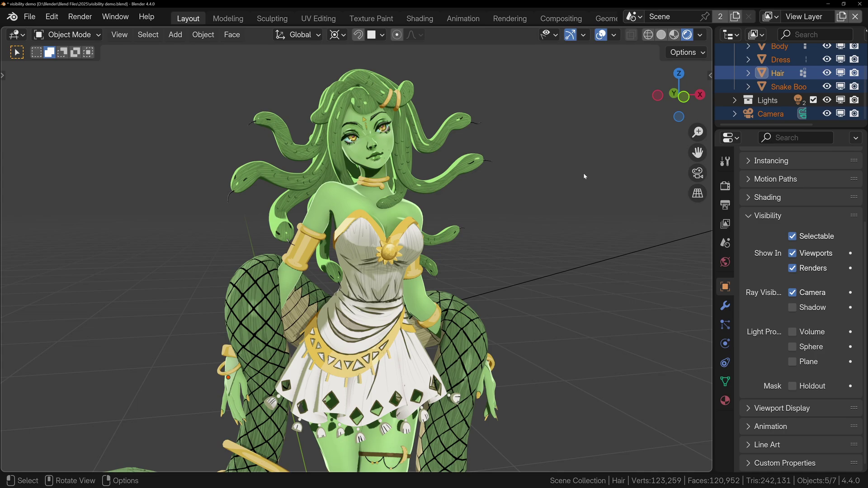
# - Hide the selected character objects with H, then close the hairless render preview
pyautogui.press('h')
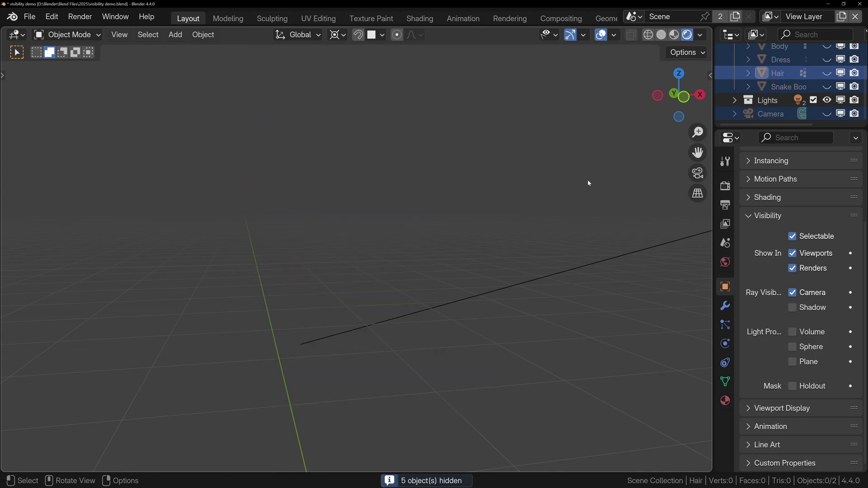
pyautogui.moveTo(587, 182)
pyautogui.mouseDown(button='middle')
pyautogui.moveTo(572, 195)
pyautogui.moveTo(530, 174)
pyautogui.moveTo(640, 175)
pyautogui.moveTo(574, 173)
pyautogui.moveTo(597, 169)
pyautogui.mouseUp(button='middle')
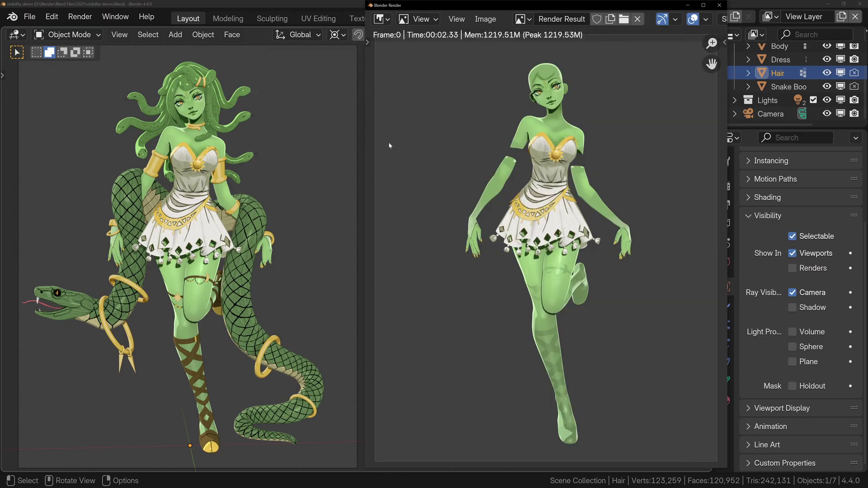
pyautogui.click(720, 5)
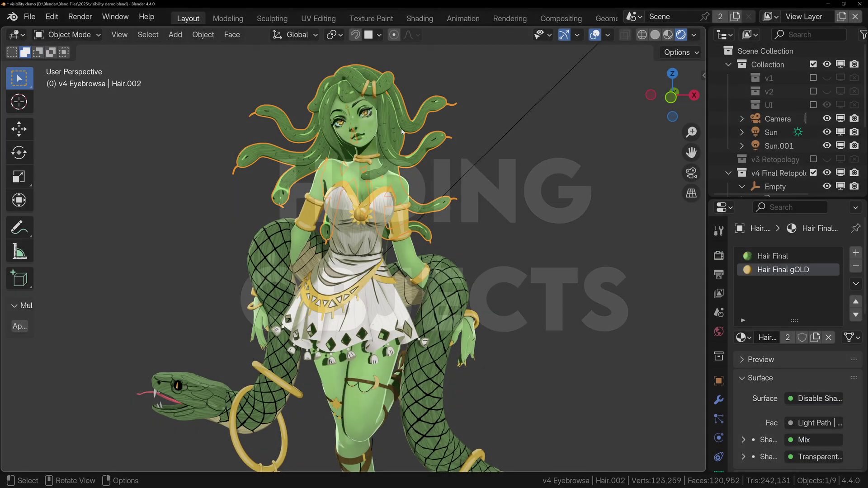
pyautogui.press('h')
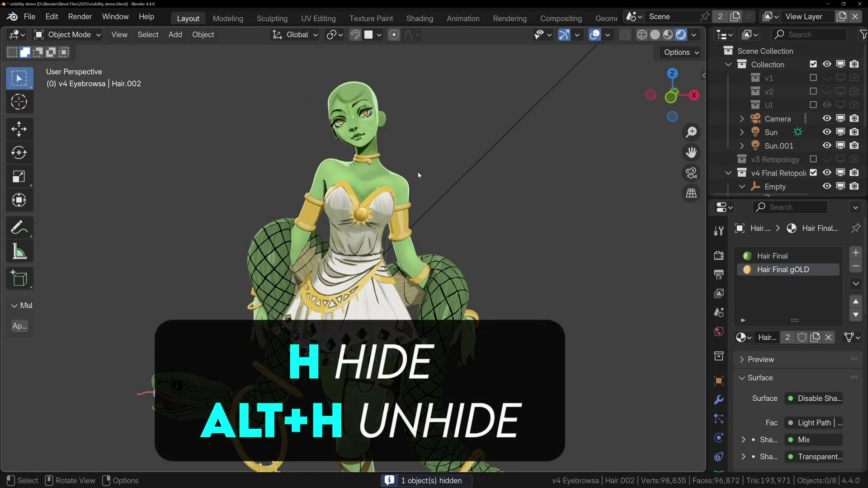
pyautogui.click(447, 267)
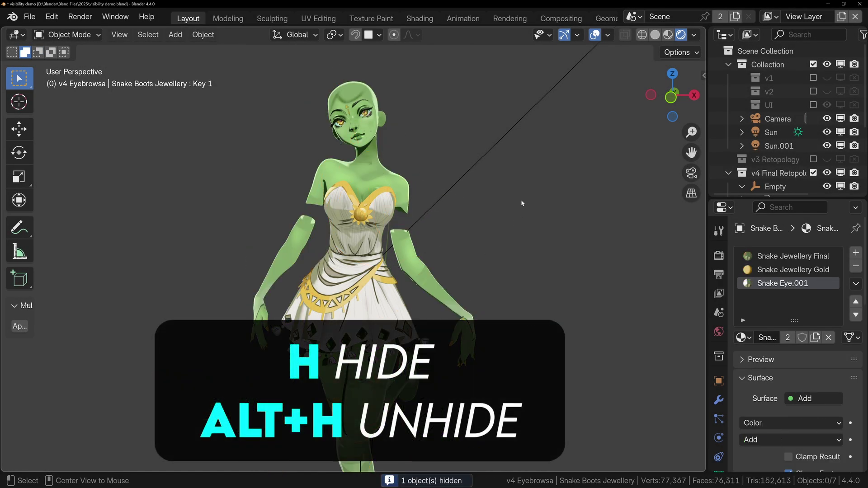
pyautogui.hotkey('alt', 'h')
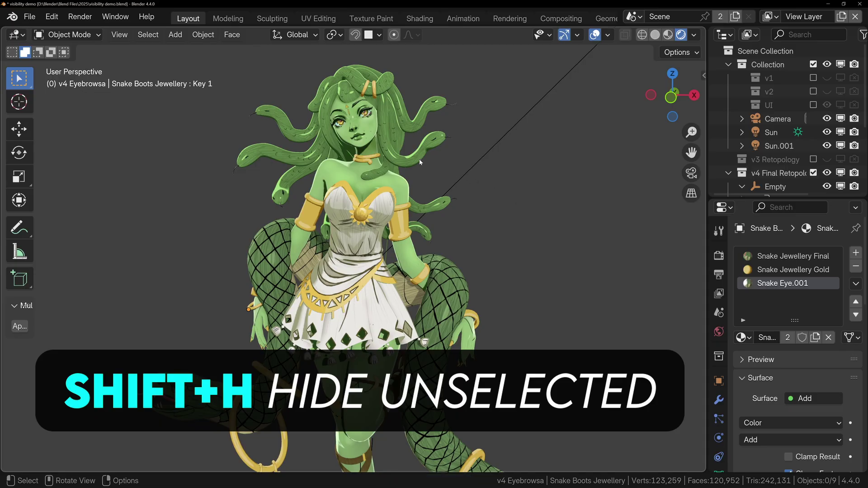
pyautogui.click(435, 166)
pyautogui.hotkey('shift', 'h')
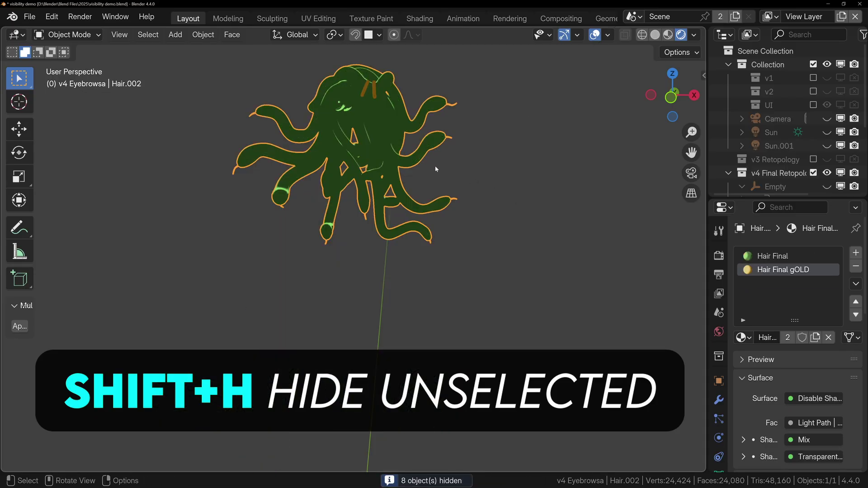
pyautogui.hotkey('alt', 'h')
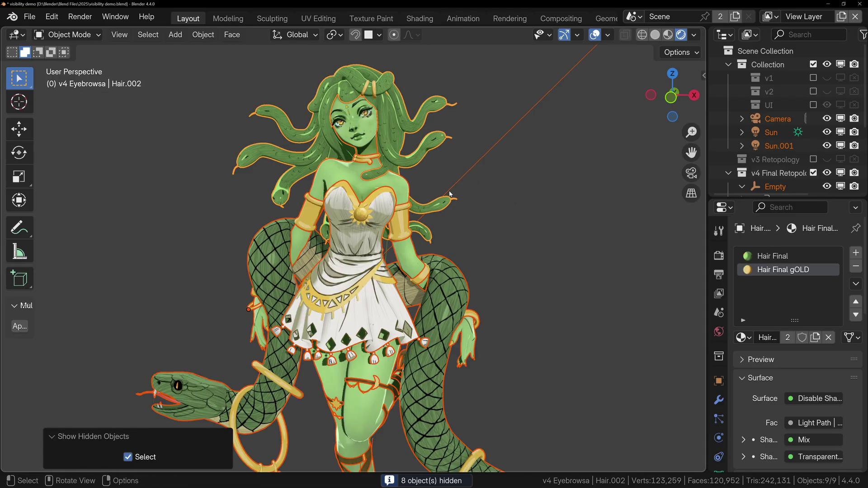
pyautogui.click(416, 254)
pyautogui.scroll(5, 407, 249)
pyautogui.press('Tab')
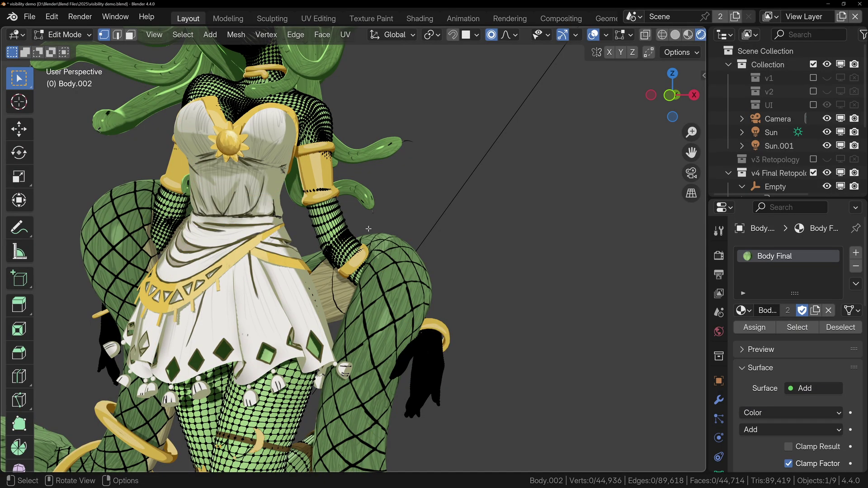
pyautogui.press('l')
pyautogui.press('l')
pyautogui.press('h')
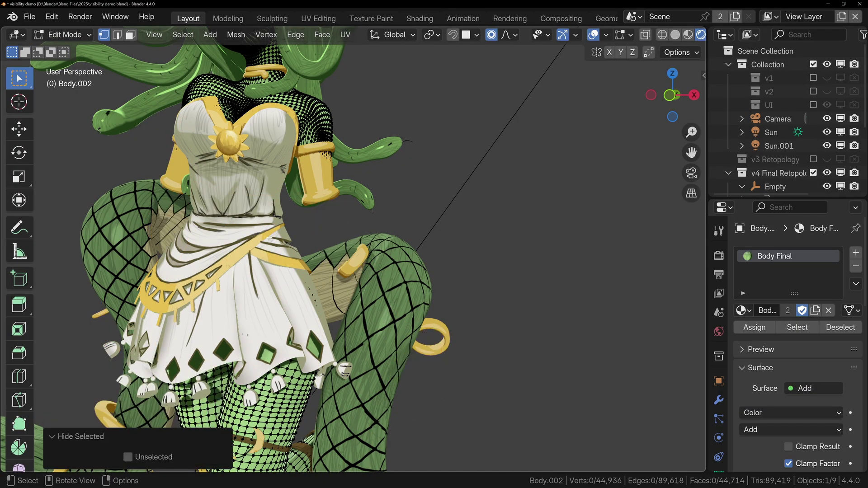
pyautogui.press('Tab')
pyautogui.press('Tab')
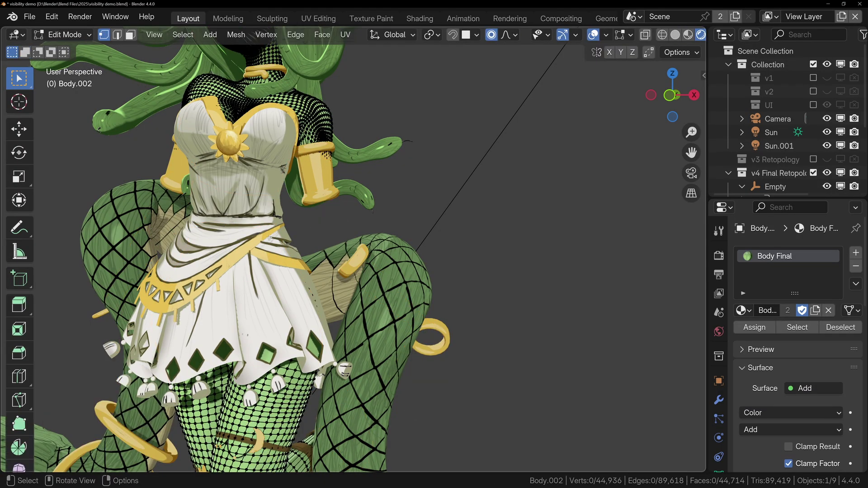
pyautogui.hotkey('alt', 'h')
pyautogui.press('Tab')
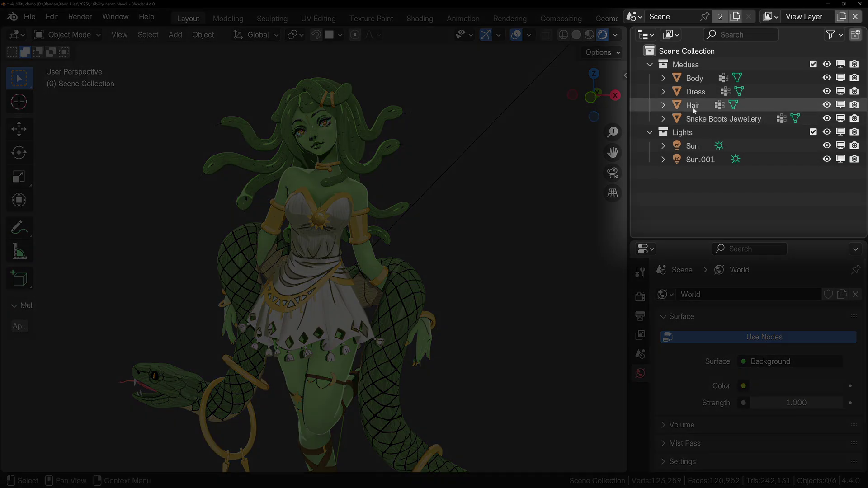
pyautogui.click(827, 78)
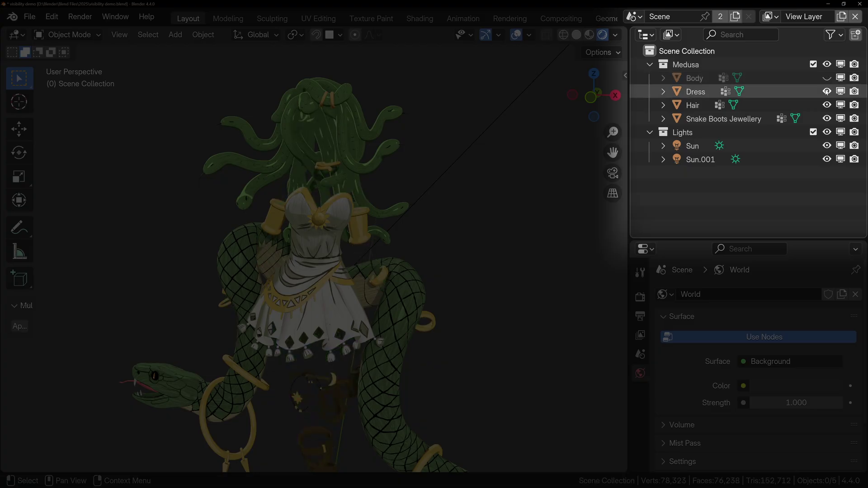
pyautogui.click(827, 91)
pyautogui.click(827, 105)
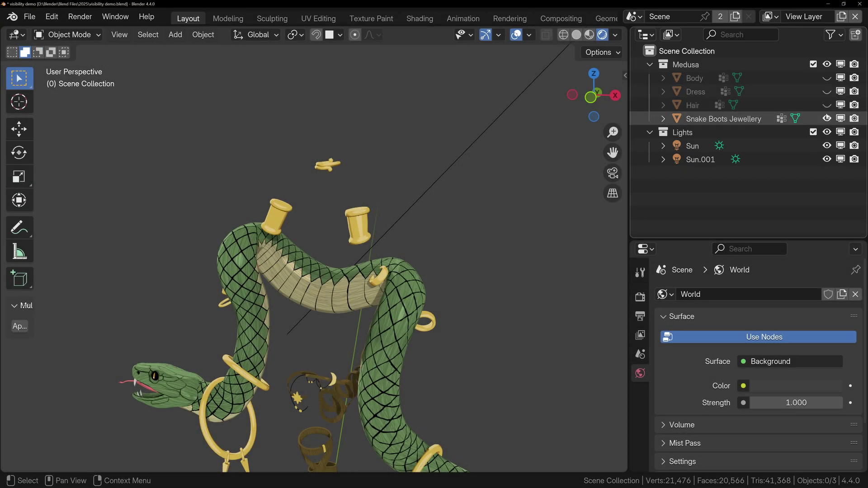
pyautogui.click(827, 118)
pyautogui.click(827, 118)
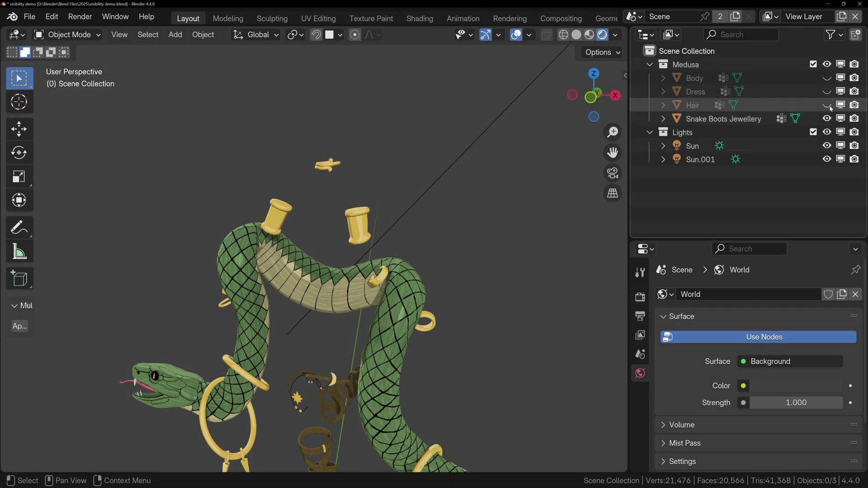
pyautogui.click(828, 104)
pyautogui.click(827, 91)
pyautogui.click(827, 78)
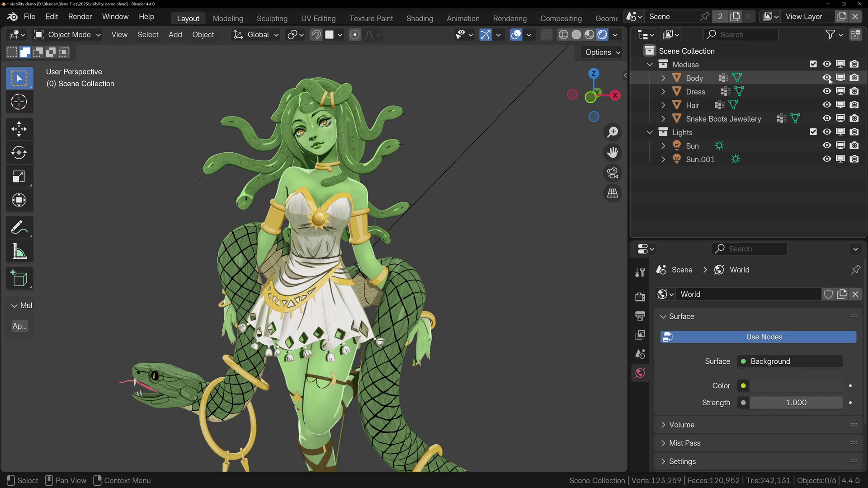
pyautogui.click(827, 64)
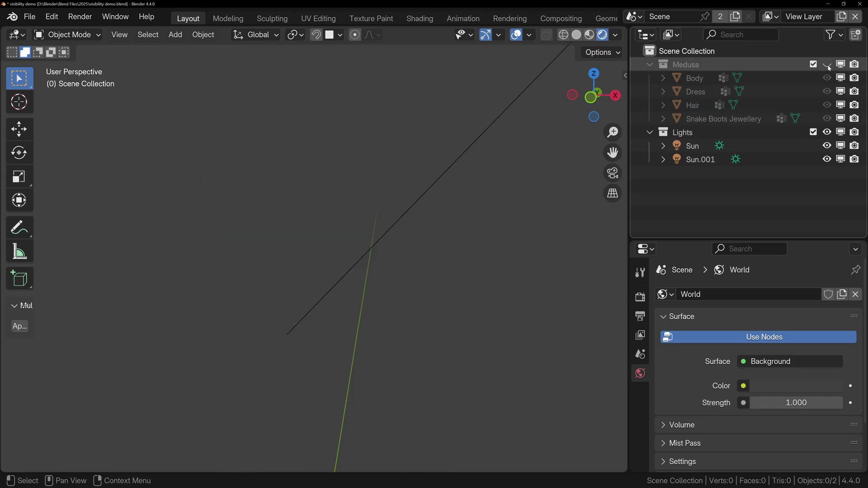
pyautogui.click(827, 65)
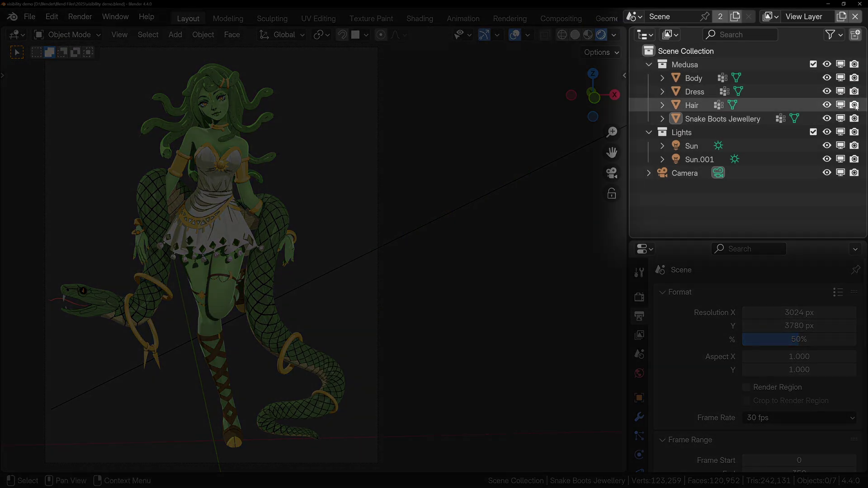
# - Exclude Hair and Snake Boots Jewellery from renders and render the frame to check
pyautogui.click(854, 105)
pyautogui.click(855, 119)
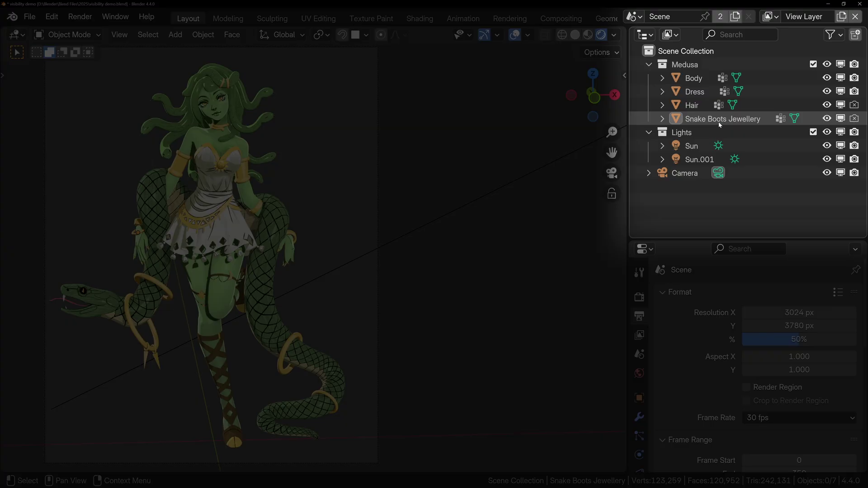
pyautogui.press('F12')
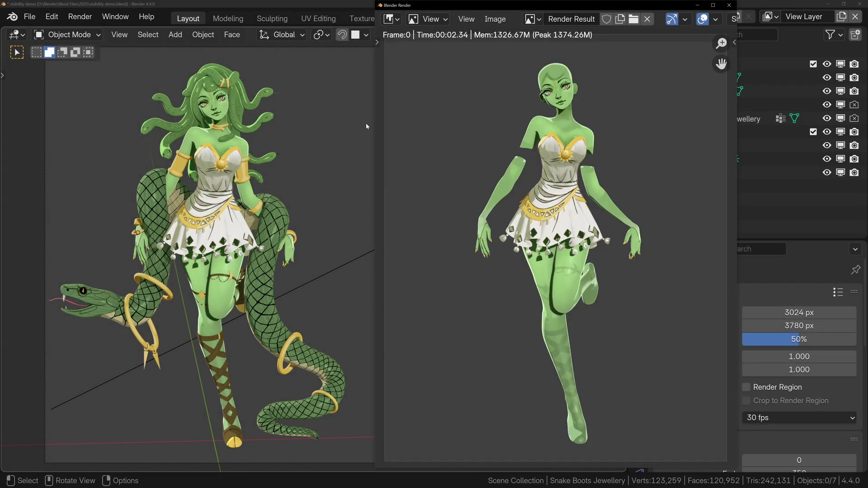
pyautogui.click(729, 5)
# - Restore their render toggles, exclude the Sun lights, disable both objects in viewports, and re-render
pyautogui.click(854, 105)
pyautogui.click(855, 119)
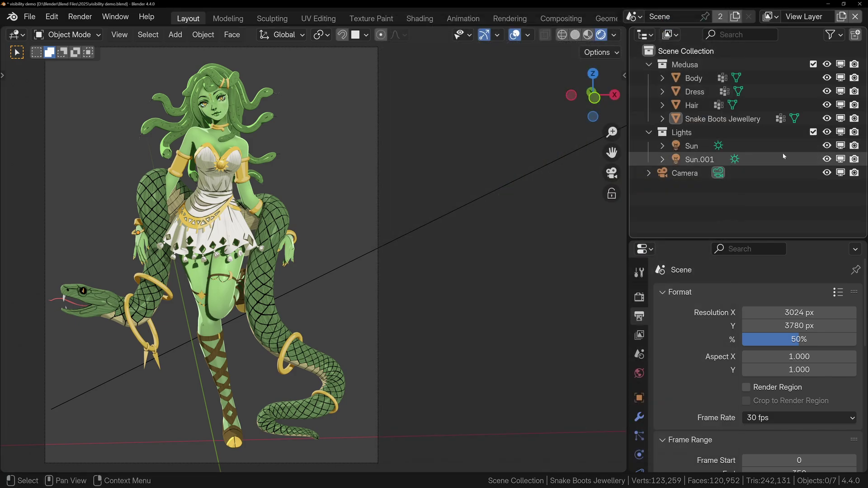
pyautogui.click(855, 146)
pyautogui.click(854, 160)
pyautogui.click(841, 119)
pyautogui.click(842, 107)
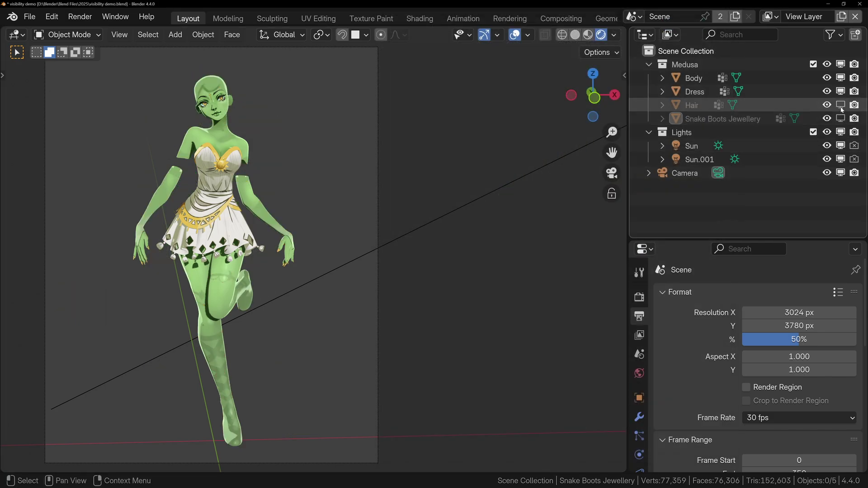
pyautogui.press('F12')
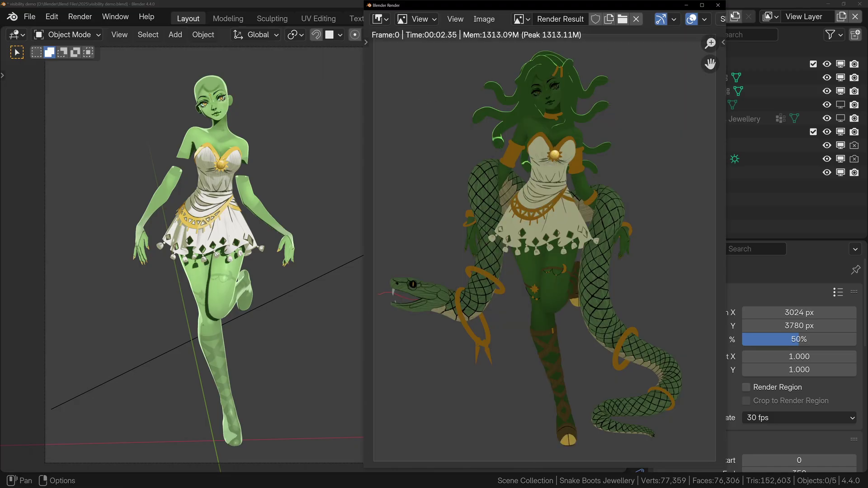
pyautogui.click(718, 5)
# - Re-enable viewport display for Hair and Snake Boots Jewellery, include the sun lights, and render again
pyautogui.moveTo(841, 105); pyautogui.dragTo(842, 118)
pyautogui.click(854, 146)
pyautogui.click(854, 159)
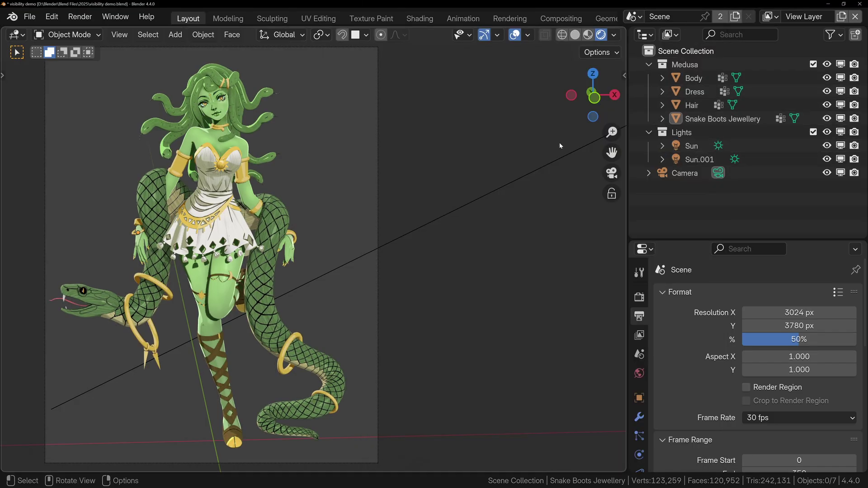
pyautogui.press('F12')
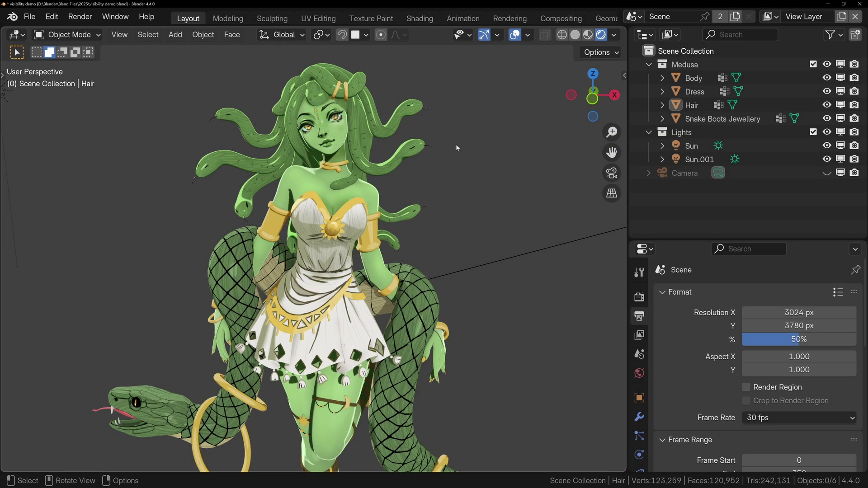
# - Keep Median Point as the pivot and isolate the Hair object in Local View
pyautogui.press('.')
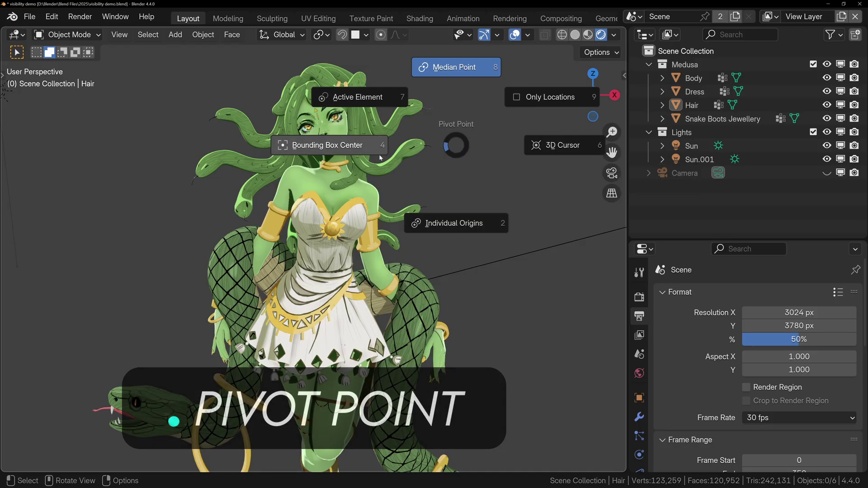
pyautogui.click(451, 72)
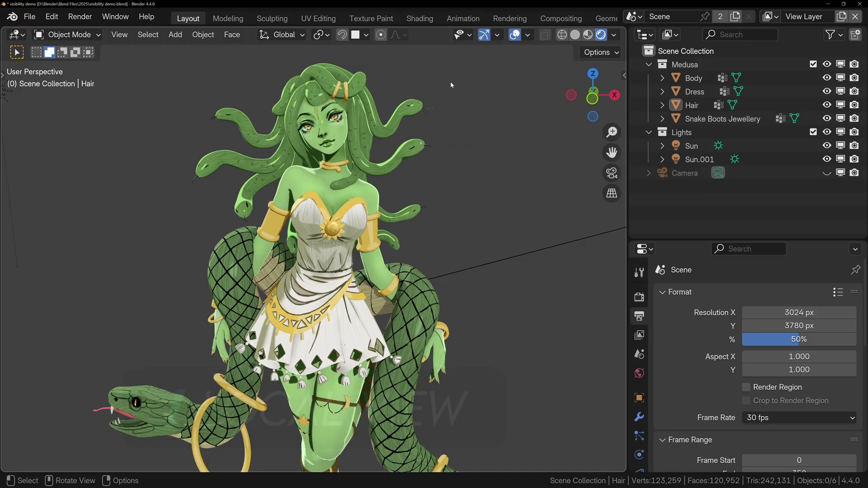
pyautogui.click(410, 110)
pyautogui.press('KP_Divide')
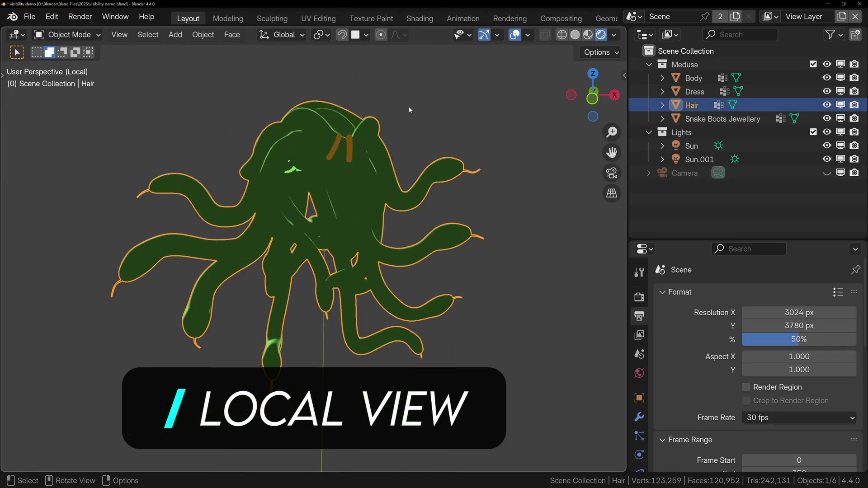
pyautogui.moveTo(455, 129)
pyautogui.mouseDown(button='middle')
pyautogui.moveTo(433, 131)
pyautogui.moveTo(456, 127)
pyautogui.mouseUp(button='middle')
# - Toggle the Hair's eye off and on, unhide the Camera with Alt+H, and exit Local View
pyautogui.click(828, 105)
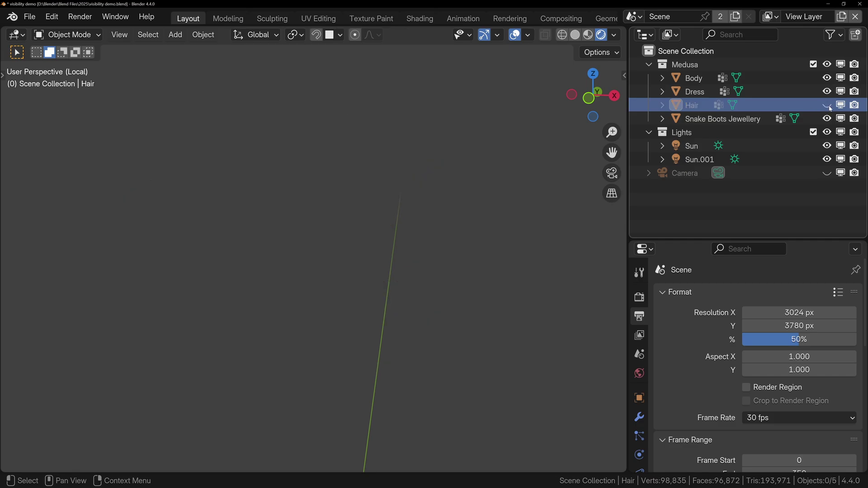
pyautogui.click(827, 105)
pyautogui.click(447, 174)
pyautogui.hotkey('alt', 'h')
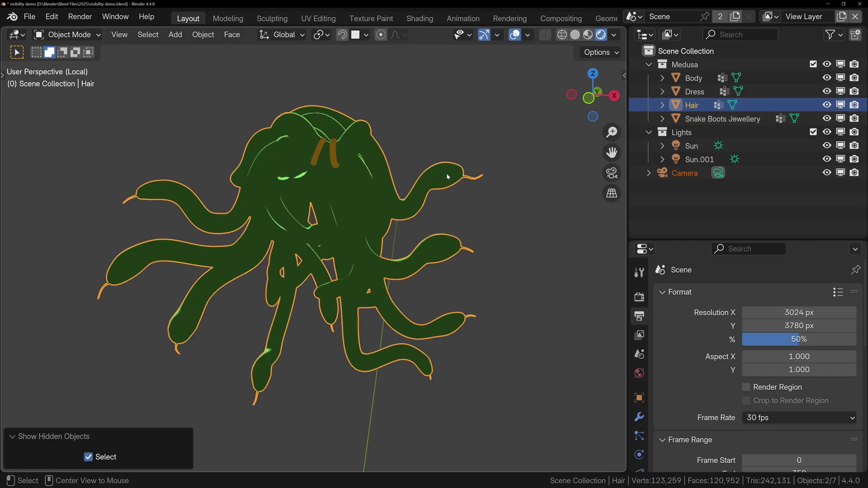
pyautogui.click(471, 192)
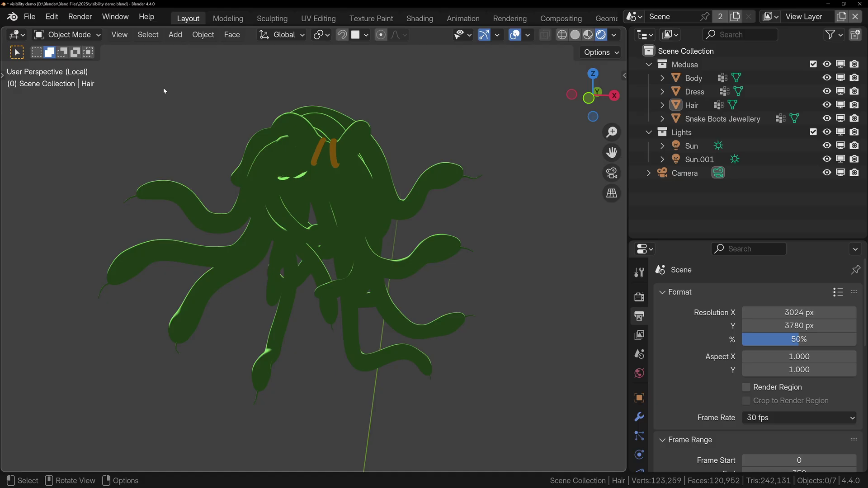
pyautogui.press('KP_Divide')
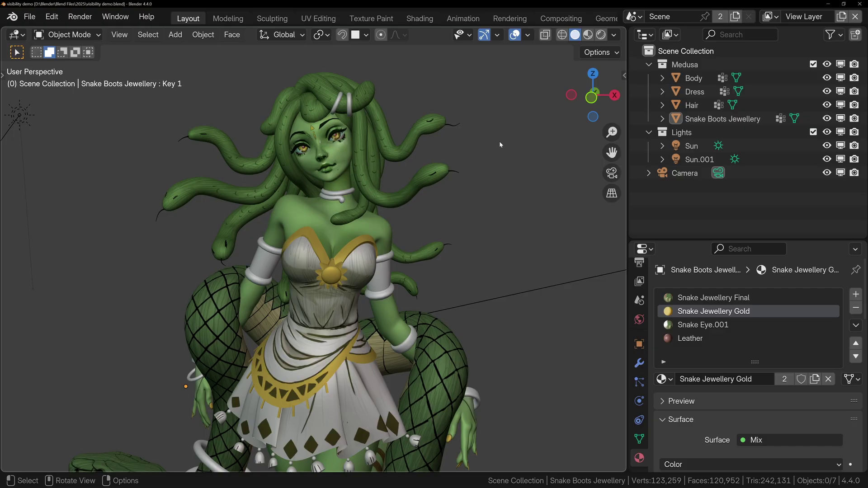
# - Clip the viewport to an Alt+B box around the head and torso, inspect it, then clear it
pyautogui.hotkey('alt', 'b')
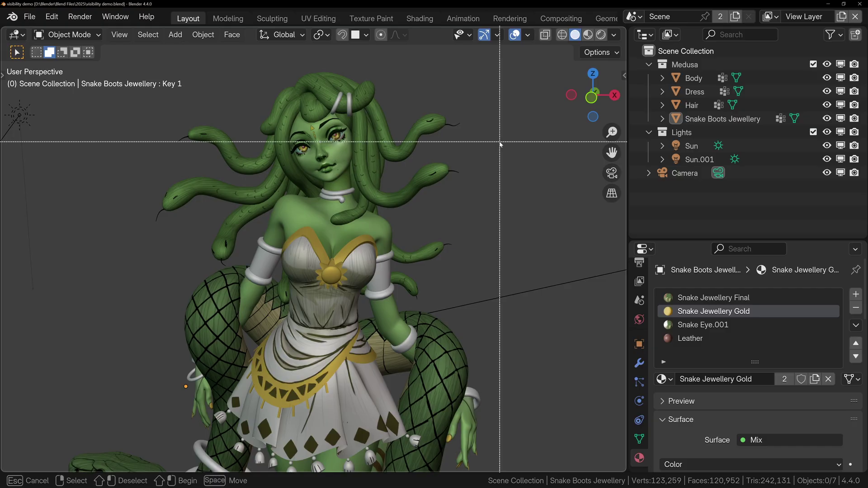
pyautogui.moveTo(247, 88); pyautogui.dragTo(413, 264)
pyautogui.moveTo(413, 265); pyautogui.dragTo(374, 240, button='middle')
pyautogui.hotkey('alt', 'b')
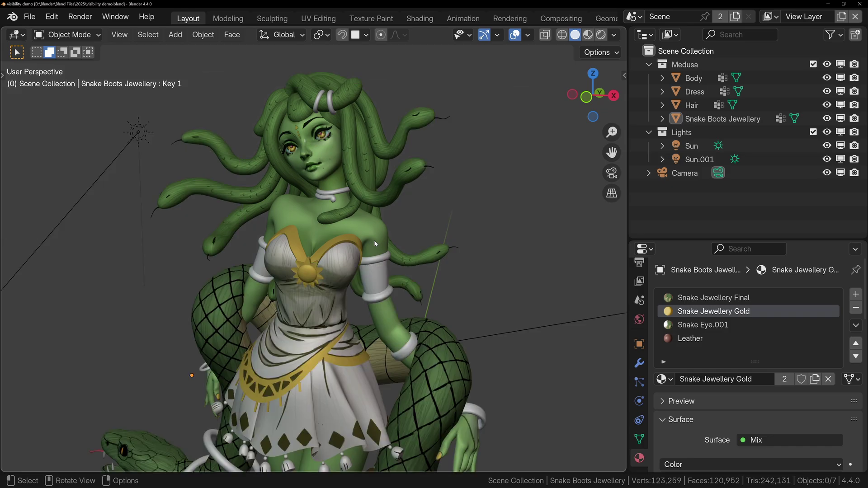
# - Draw a second, smaller clipping box, orbit around the result, and clear it again
pyautogui.hotkey('alt', 'b')
pyautogui.moveTo(229, 97); pyautogui.dragTo(344, 176)
pyautogui.moveTo(344, 176)
pyautogui.mouseDown(button='middle')
pyautogui.moveTo(332, 199)
pyautogui.moveTo(368, 206)
pyautogui.moveTo(330, 190)
pyautogui.moveTo(307, 195)
pyautogui.moveTo(319, 206)
pyautogui.moveTo(344, 192)
pyautogui.mouseUp(button='middle')
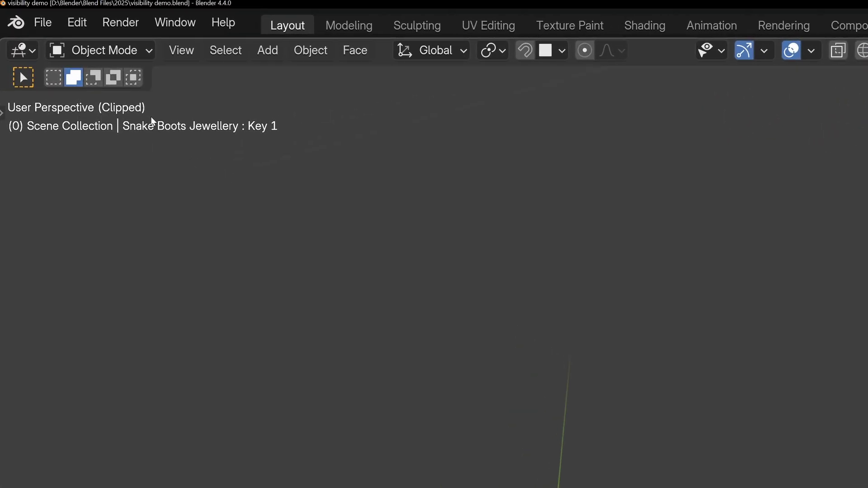
pyautogui.hotkey('alt', 'b')
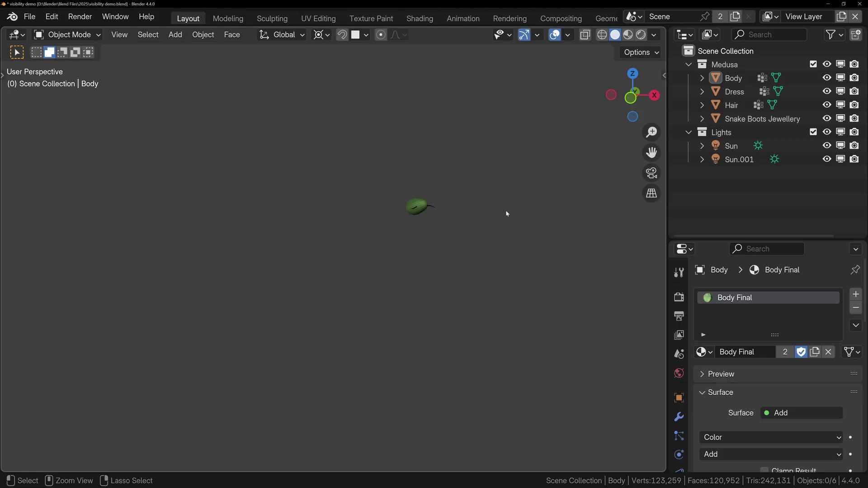
# - Lower the viewport Clip Start to 0.01 m in the sidebar View settings
pyautogui.moveTo(506, 210)
pyautogui.keyDown('ctrl'); pyautogui.mouseDown(button='middle')
pyautogui.moveTo(508, 194)
pyautogui.moveTo(485, 240)
pyautogui.moveTo(523, 232)
pyautogui.moveTo(433, 268)
pyautogui.moveTo(444, 265)
pyautogui.moveTo(450, 206)
pyautogui.moveTo(454, 216)
pyautogui.moveTo(491, 216)
pyautogui.mouseUp(button='middle'); pyautogui.keyUp('ctrl')
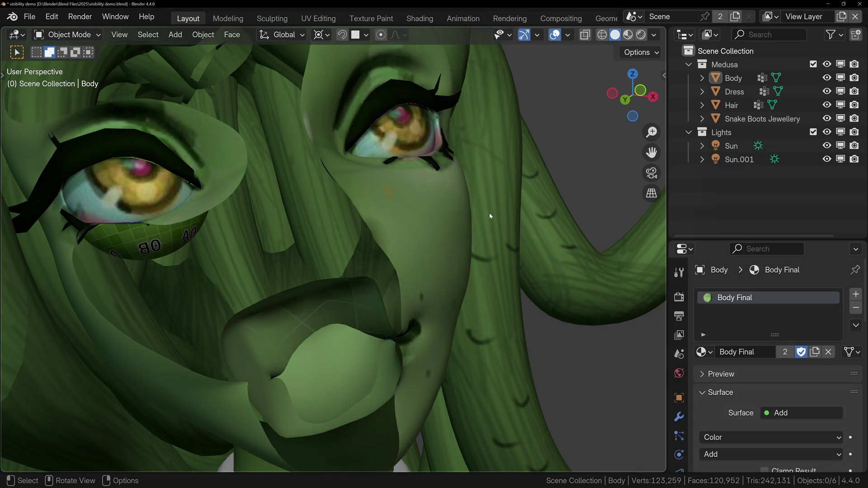
pyautogui.press('n')
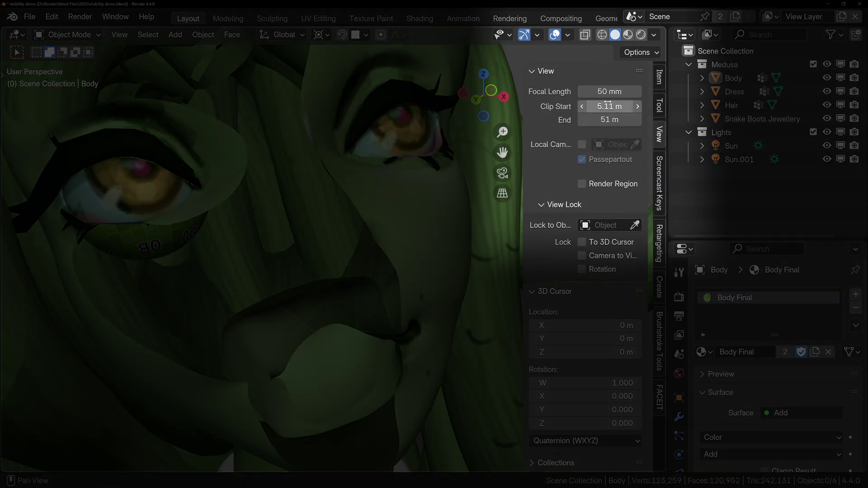
pyautogui.moveTo(613, 107); pyautogui.dragTo(543, 107)
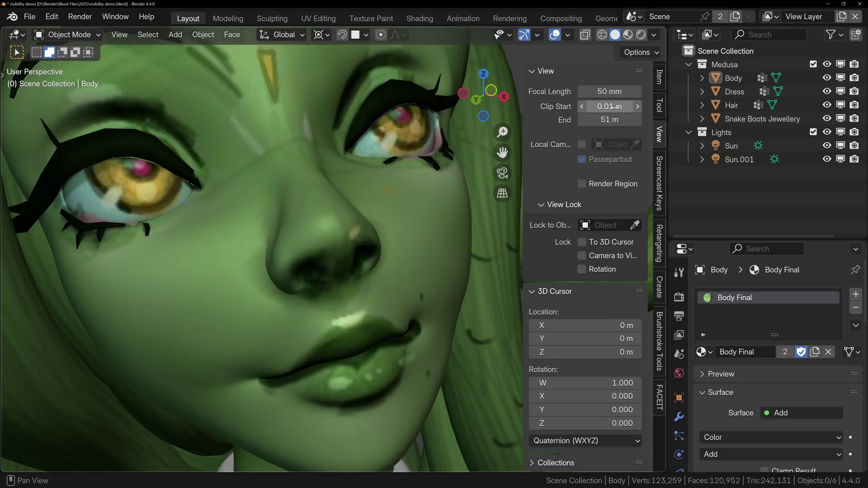
# - Raise the viewport Clip End to 116 m and the camera's Clip End to about 4.31 m
pyautogui.scroll(-6, 394, 262)
pyautogui.scroll(-3, 395, 263)
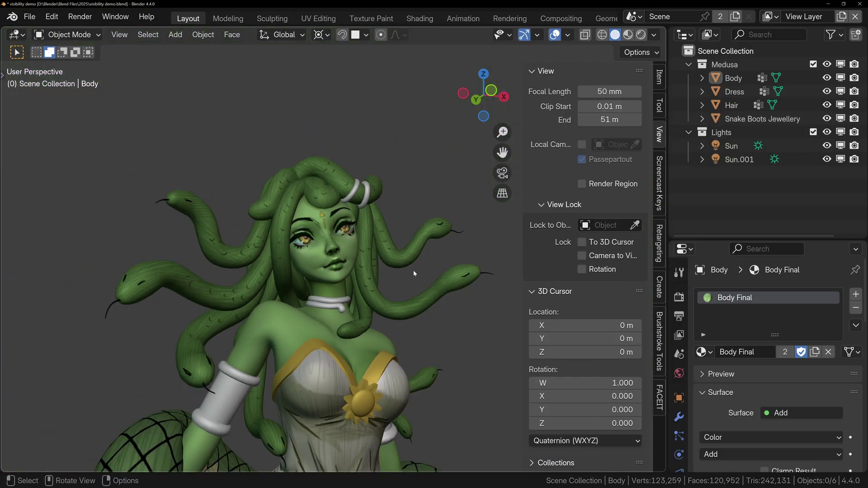
pyautogui.moveTo(380, 271); pyautogui.dragTo(375, 281, button='middle')
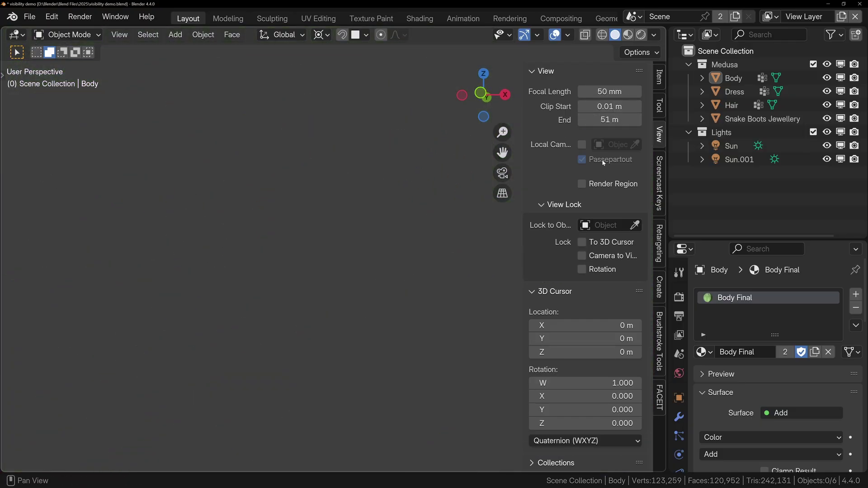
pyautogui.moveTo(610, 119); pyautogui.dragTo(635, 119)
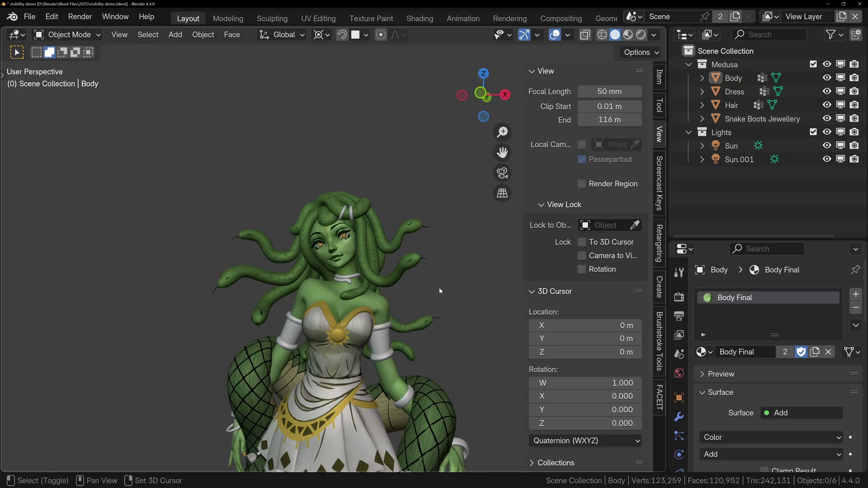
pyautogui.moveTo(439, 288); pyautogui.dragTo(419, 224, button='middle')
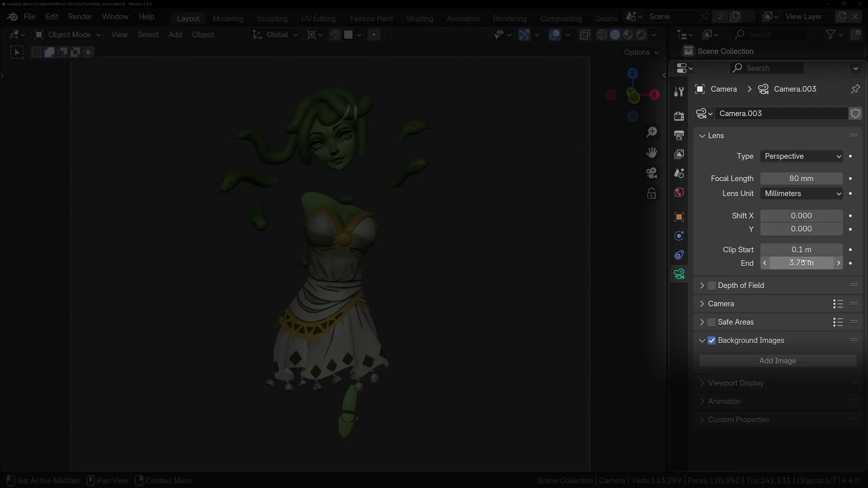
pyautogui.moveTo(801, 263)
pyautogui.mouseDown()
pyautogui.moveTo(822, 264)
pyautogui.moveTo(802, 263)
pyautogui.mouseUp()
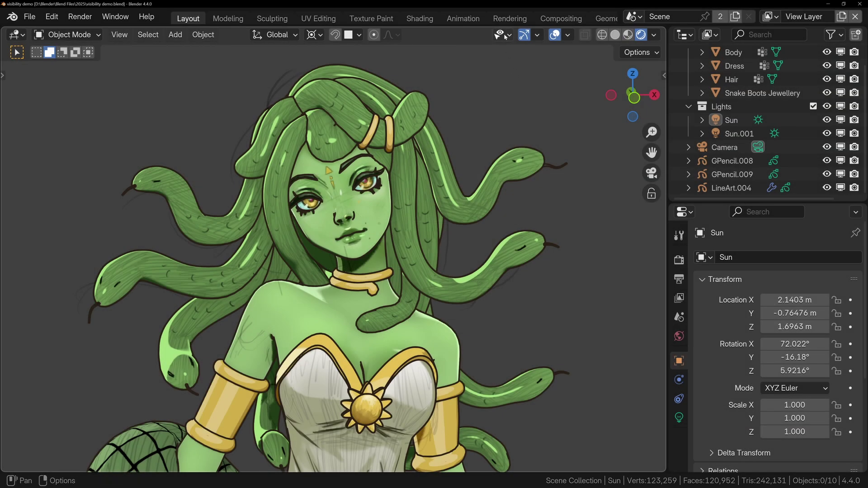
pyautogui.click(503, 34)
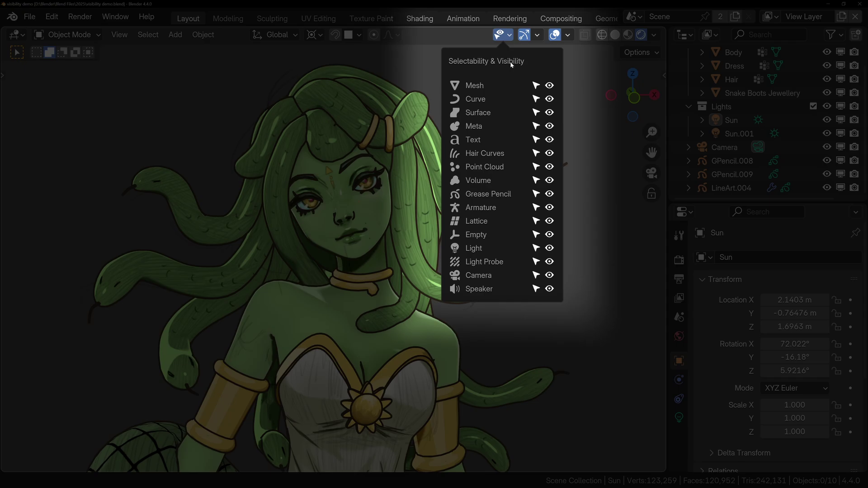
pyautogui.click(550, 86)
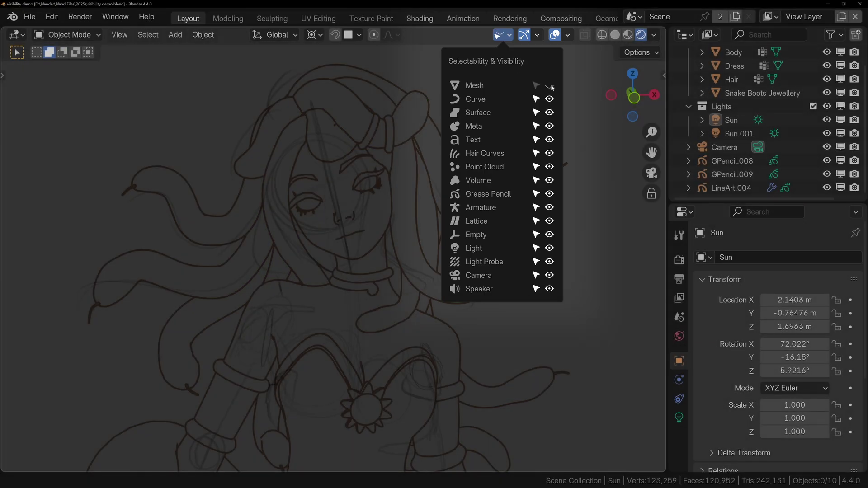
pyautogui.click(550, 86)
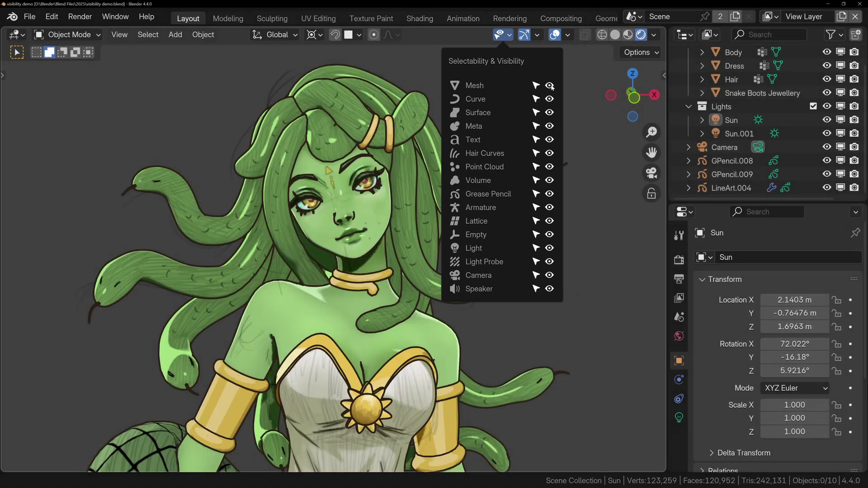
pyautogui.click(551, 195)
pyautogui.click(550, 194)
pyautogui.click(551, 249)
pyautogui.click(550, 249)
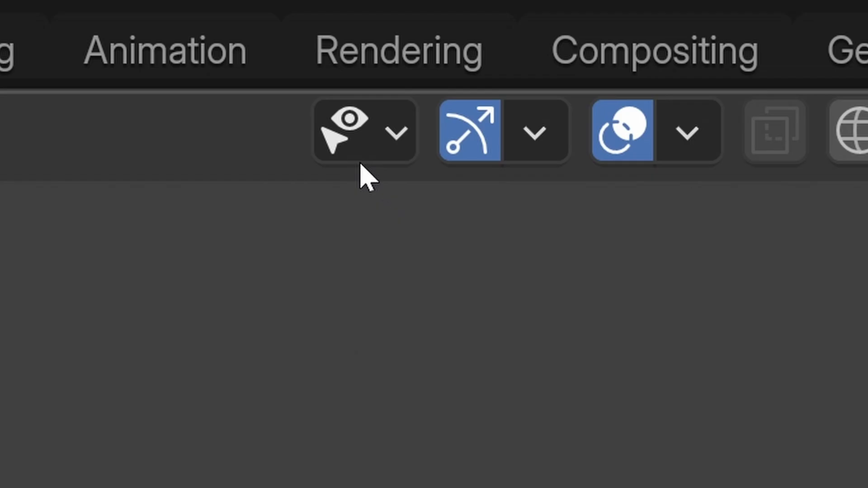
pyautogui.click(501, 34)
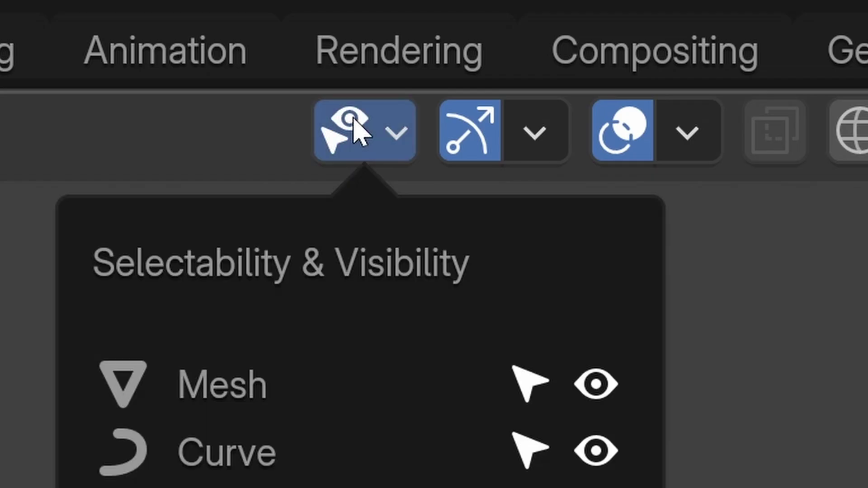
pyautogui.click(335, 135)
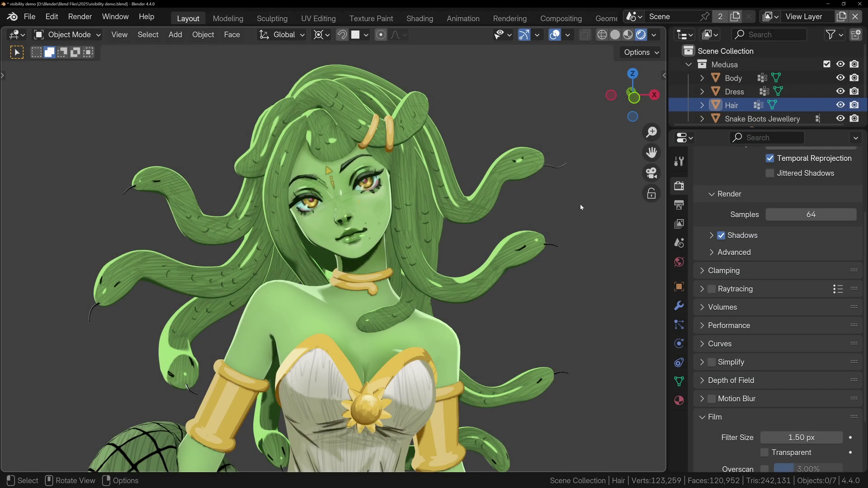
# - Stop the Hair casting shadows and affecting Volume, Sphere and Plane light probes
pyautogui.click(679, 287)
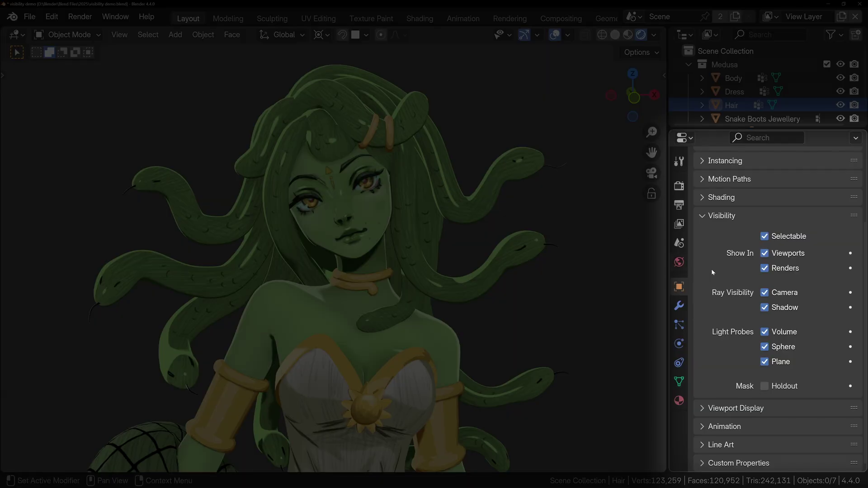
pyautogui.click(765, 307)
pyautogui.click(764, 332)
pyautogui.click(765, 347)
pyautogui.click(765, 362)
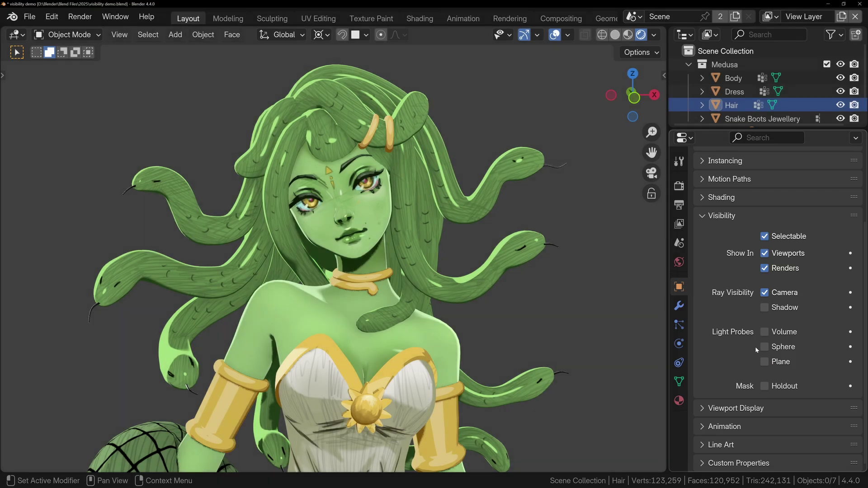
# - Turn off the Hair's Show In Viewports and Show In Renders visibility
pyautogui.click(765, 253)
pyautogui.click(765, 269)
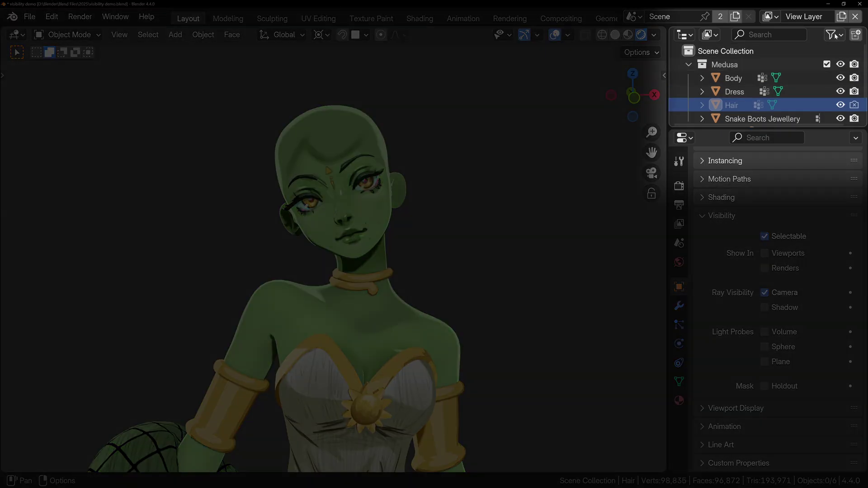
pyautogui.click(833, 35)
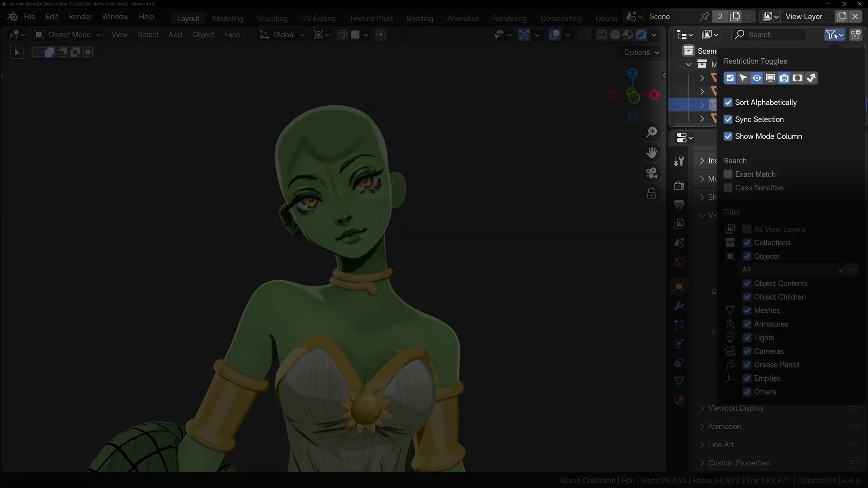
# - Add the Disable in Viewports toggle to the Outliner and restore Hair in viewports and renders
pyautogui.click(770, 79)
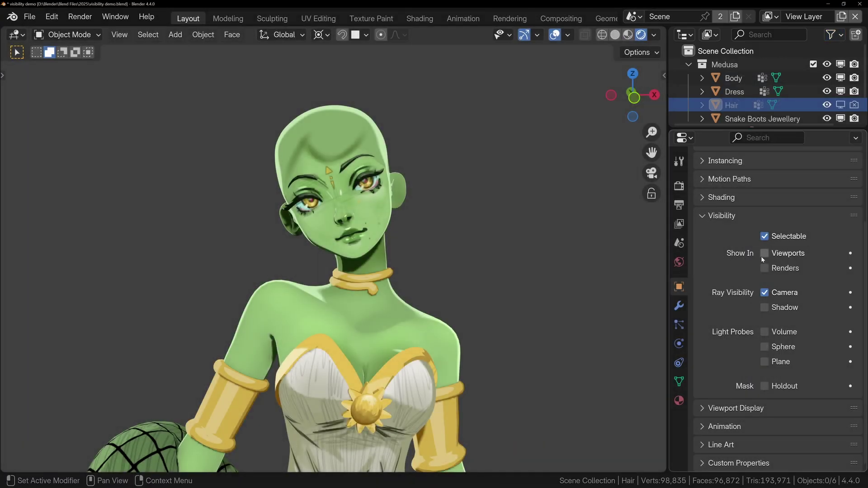
pyautogui.click(764, 254)
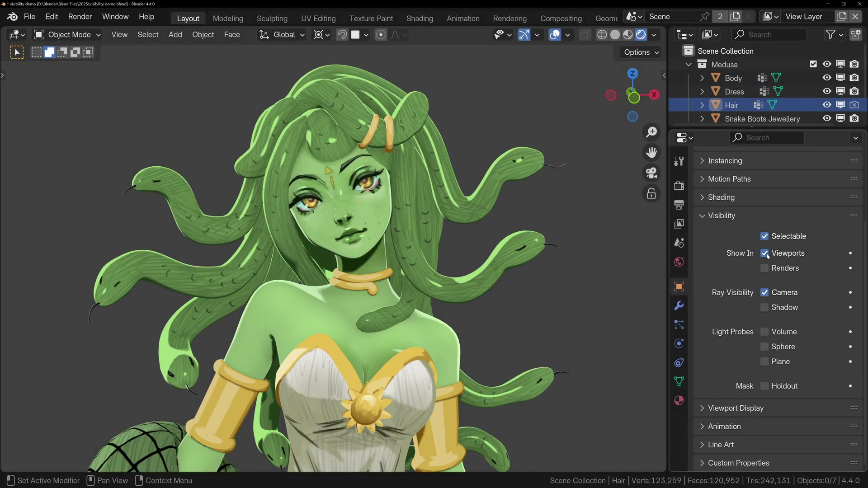
pyautogui.click(765, 268)
# - Toggle the Hair's global viewport disable off and on, then untick its Camera ray visibility
pyautogui.click(841, 105)
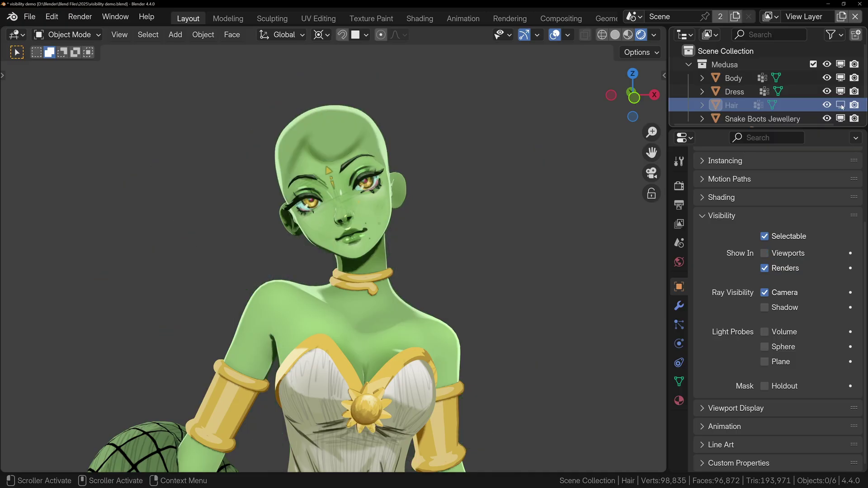
pyautogui.click(842, 105)
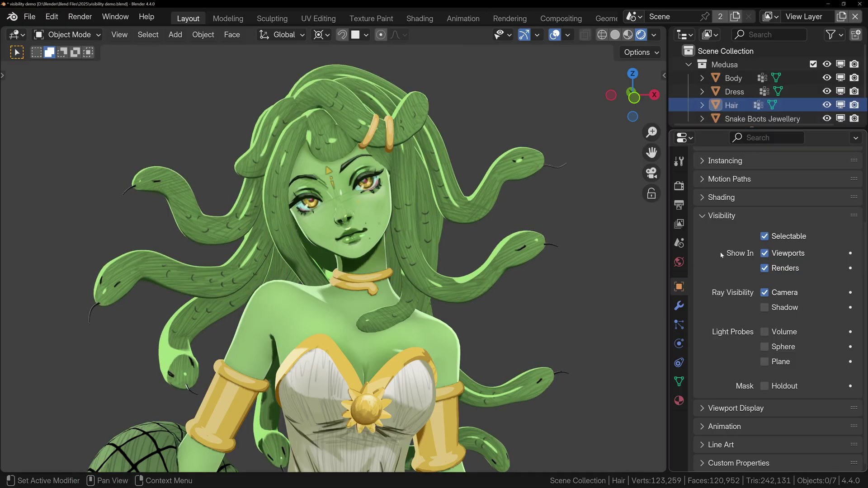
pyautogui.click(765, 293)
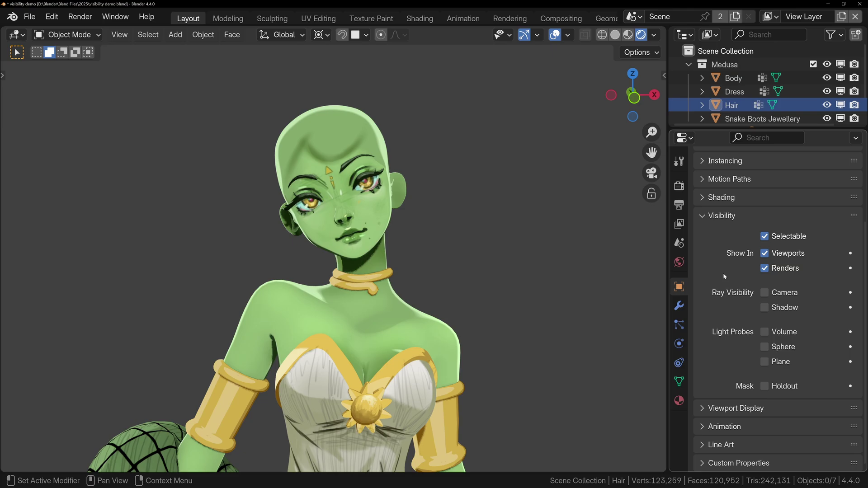
# - Check the Hair in Solid then Rendered shading, select it, and re-tick Ray Visibility Camera
pyautogui.click(615, 34)
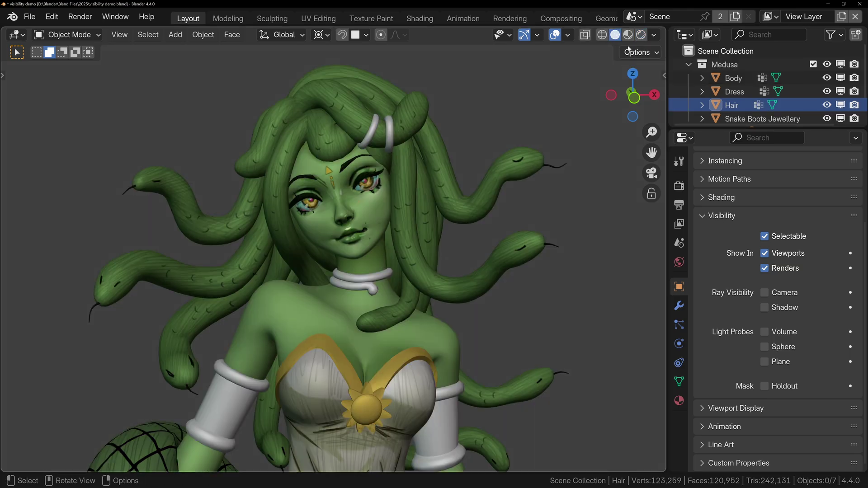
pyautogui.click(629, 35)
pyautogui.click(642, 35)
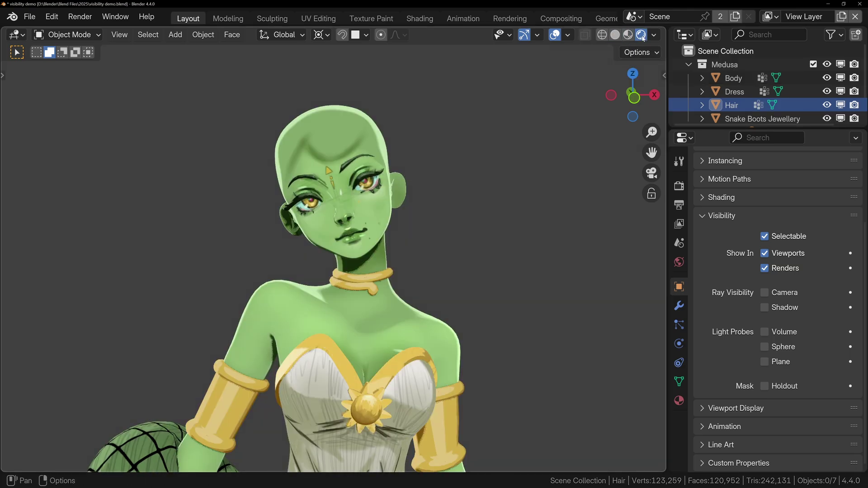
pyautogui.click(374, 94)
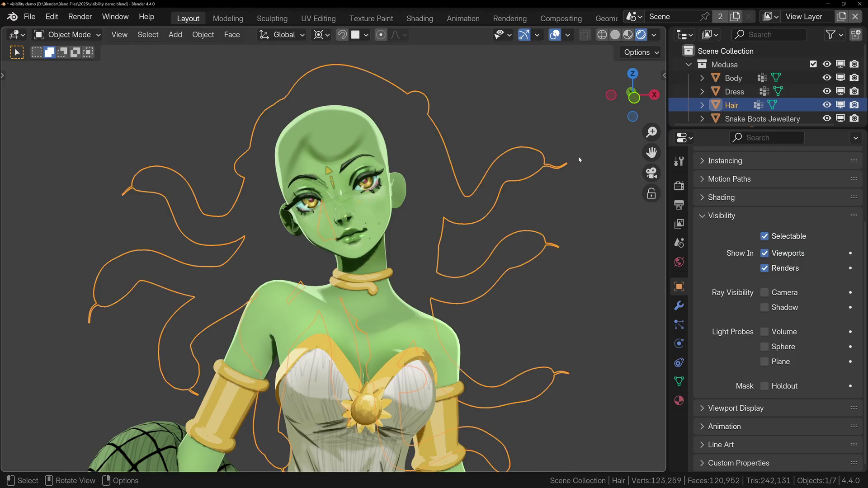
pyautogui.click(765, 293)
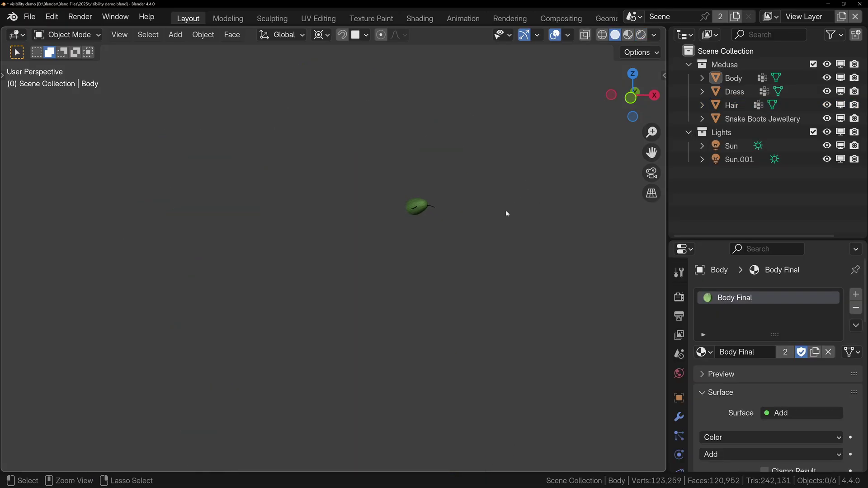
# - Zoom in on Medusa's face and drag a clipping box around her head and shoulders
pyautogui.moveTo(506, 210)
pyautogui.keyDown('ctrl'); pyautogui.mouseDown(button='middle')
pyautogui.moveTo(507, 200)
pyautogui.moveTo(487, 238)
pyautogui.moveTo(517, 237)
pyautogui.moveTo(523, 229)
pyautogui.moveTo(509, 213)
pyautogui.mouseUp(button='middle'); pyautogui.keyUp('ctrl')
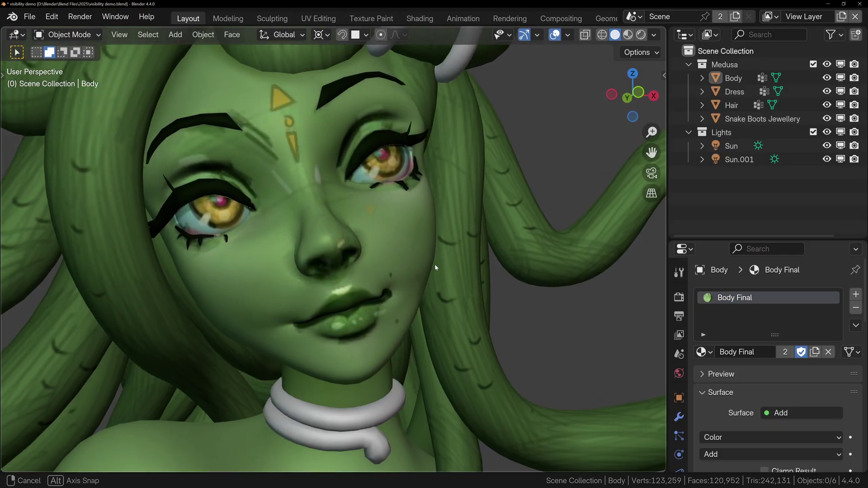
pyautogui.moveTo(435, 264); pyautogui.dragTo(447, 221, button='middle')
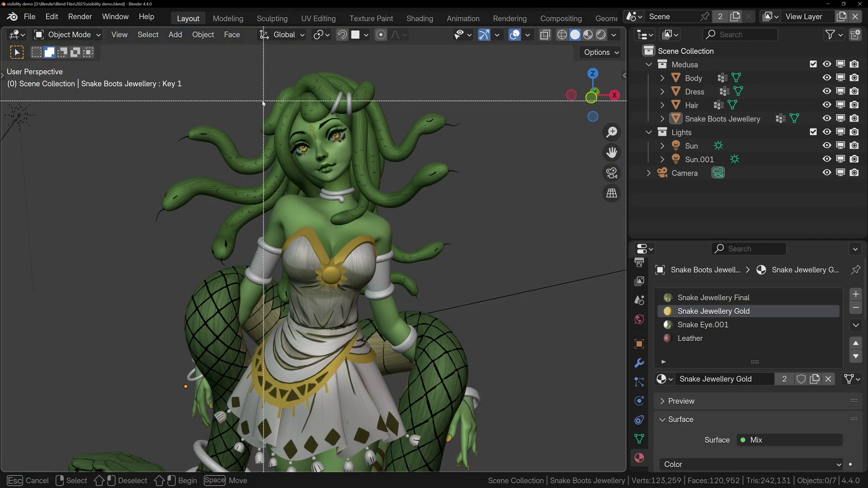
pyautogui.moveTo(247, 87); pyautogui.dragTo(413, 263)
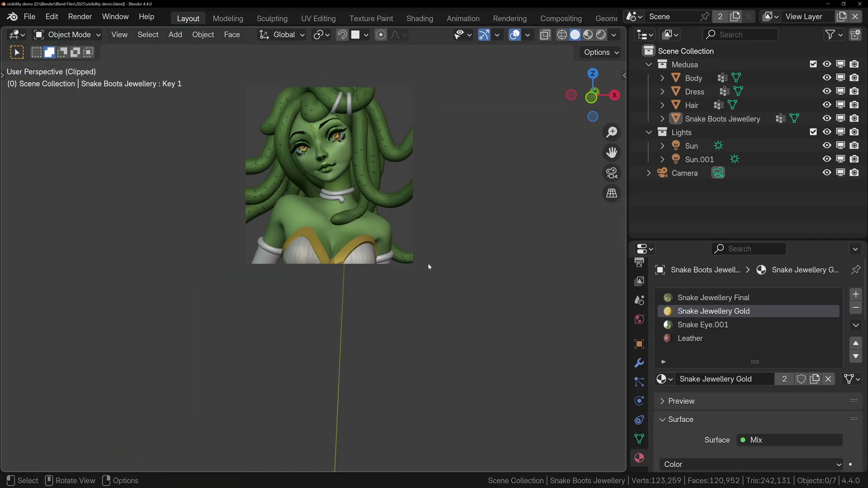